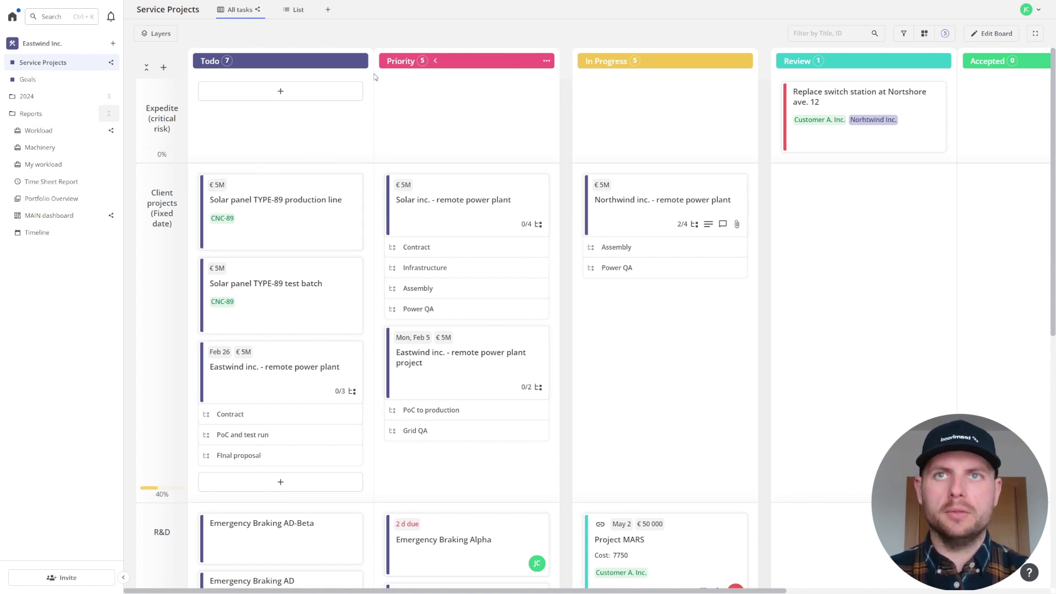
# - Collapse the Priority and In Progress columns so each shows only its item counts
pyautogui.click(435, 61)
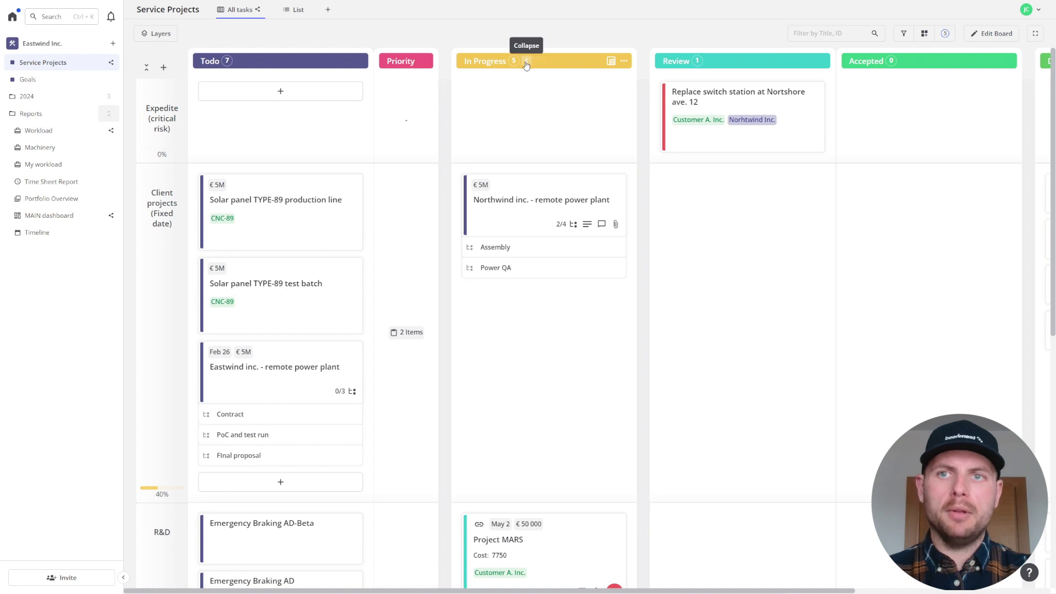
pyautogui.click(526, 61)
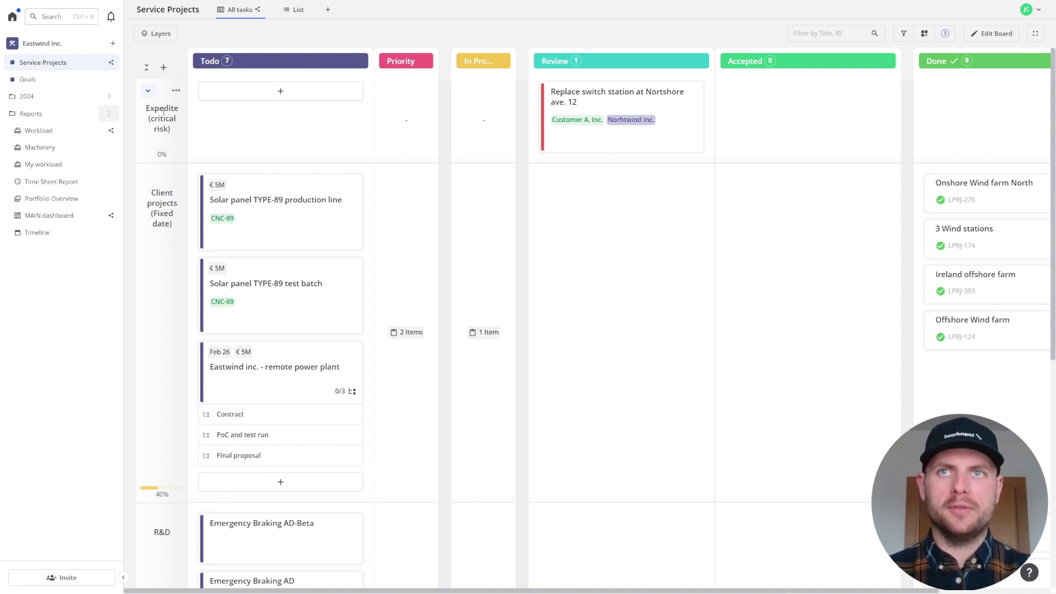
# - Widen the swimlane title column so lane names like Client projects wrap less
pyautogui.moveTo(185, 127); pyautogui.dragTo(213, 127)
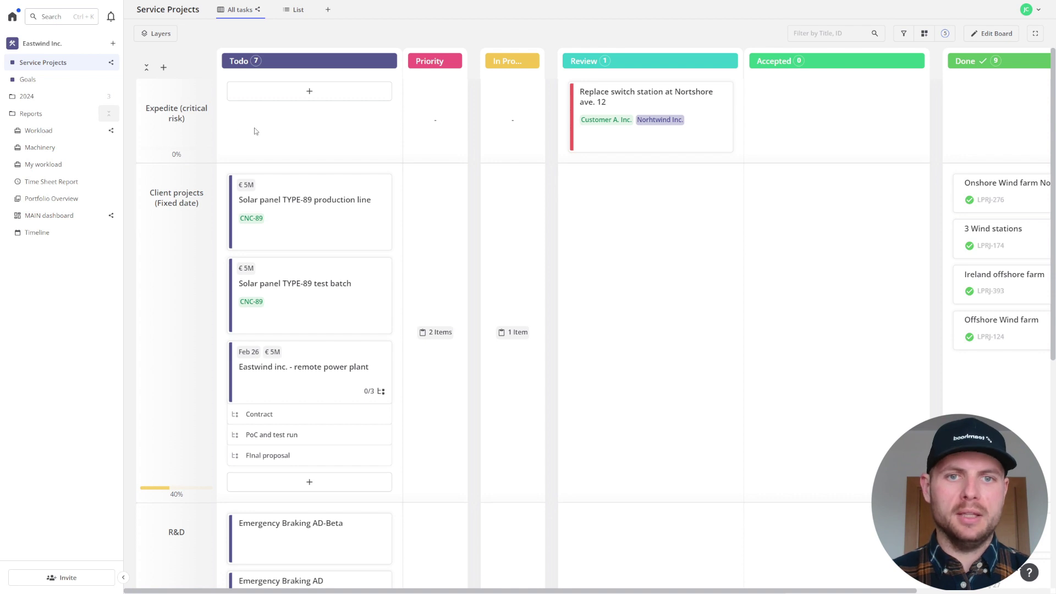
pyautogui.scroll(-1, 188, 280)
pyautogui.scroll(-6, 188, 279)
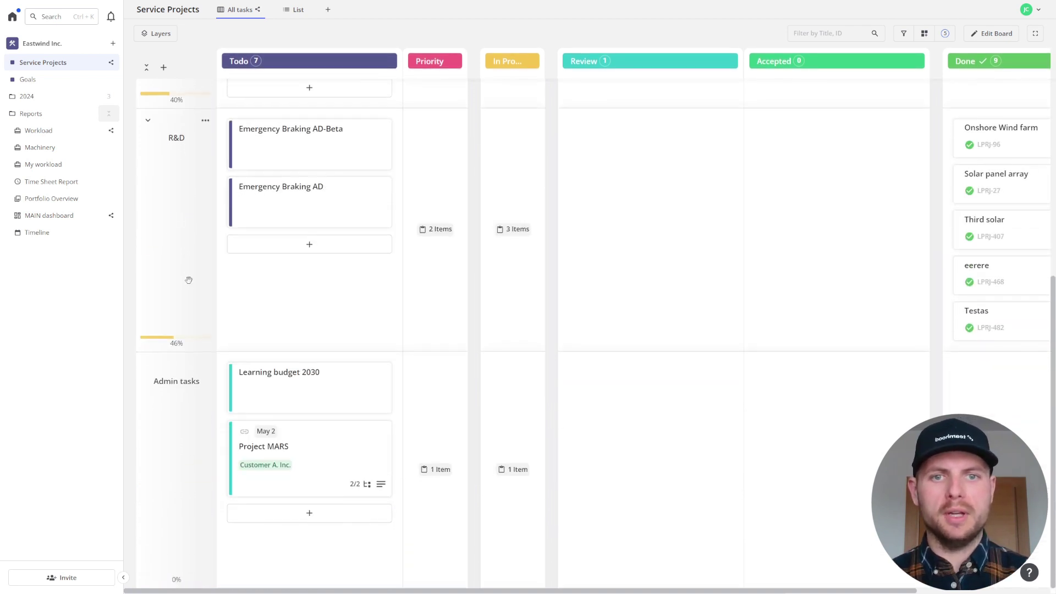
pyautogui.scroll(7, 189, 279)
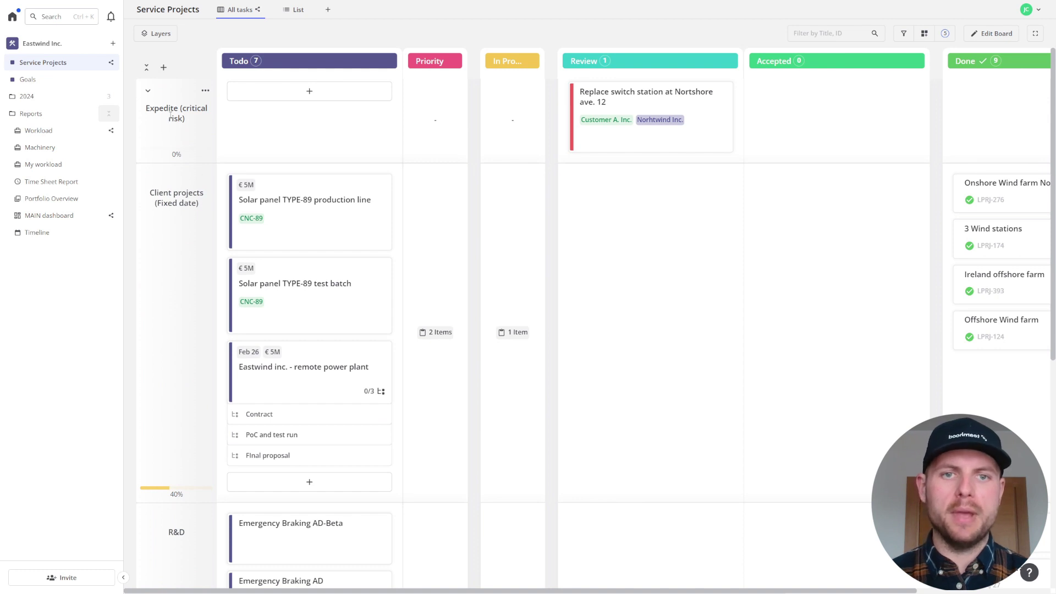
# - Collapse and re-expand the Expedite lane, then scroll through the board
pyautogui.click(148, 91)
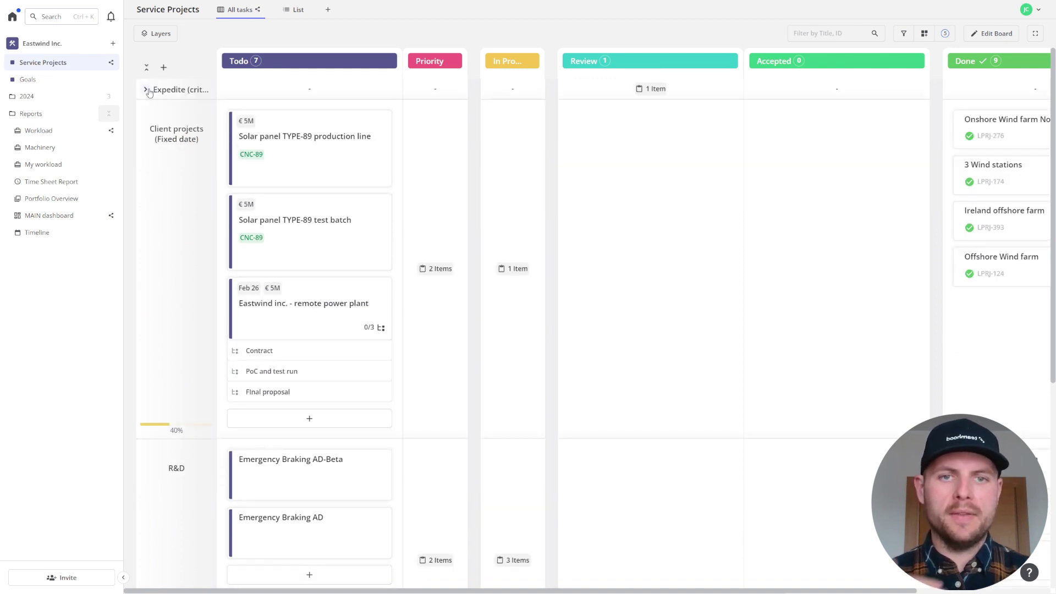
pyautogui.click(148, 91)
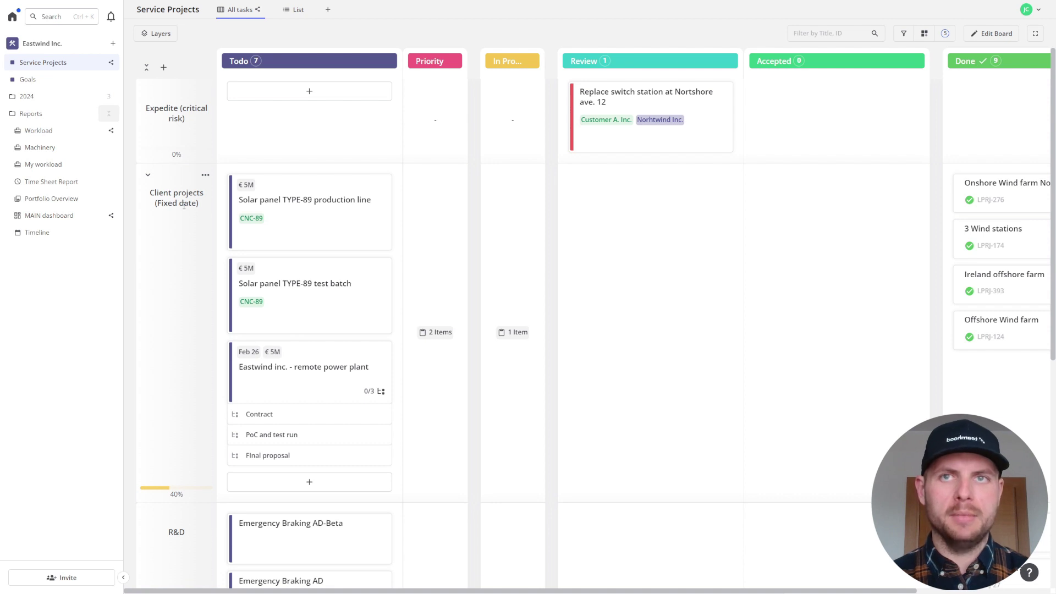
pyautogui.scroll(-7, 191, 201)
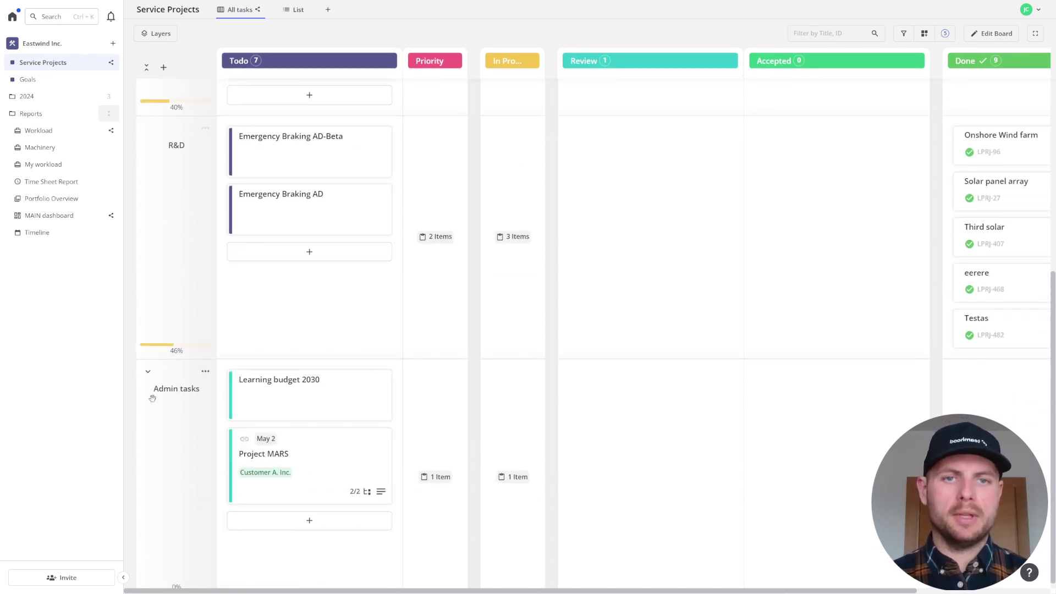
pyautogui.scroll(4, 146, 371)
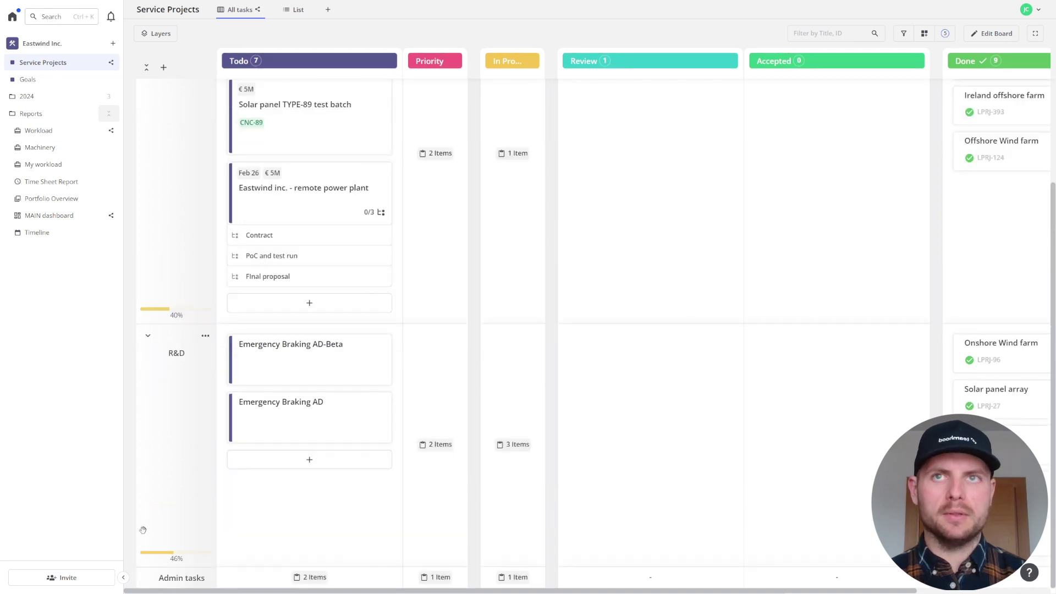
pyautogui.scroll(-4, 172, 319)
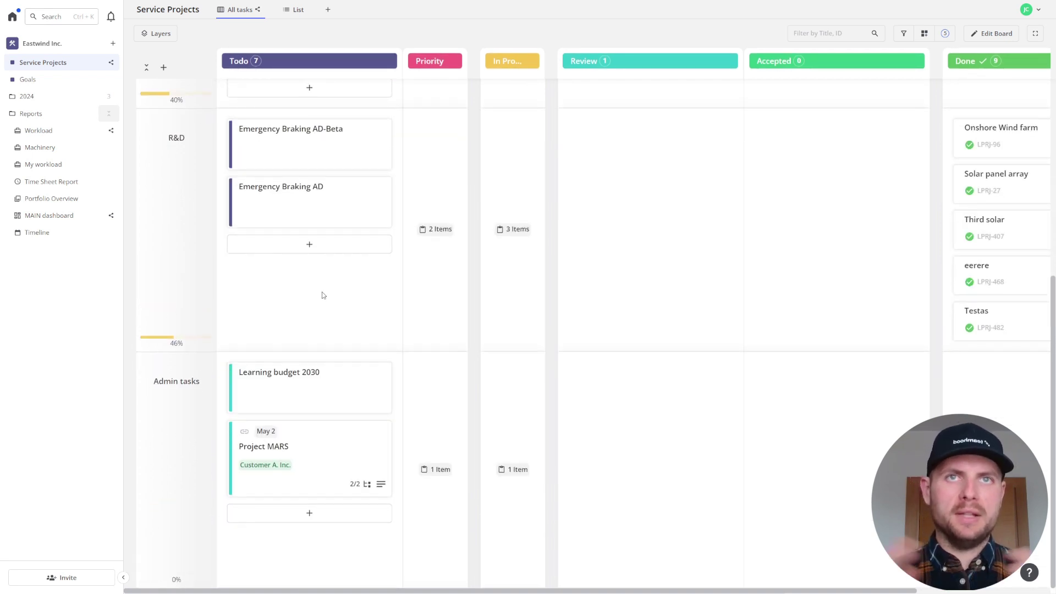
pyautogui.scroll(6, 321, 292)
pyautogui.scroll(1, 320, 291)
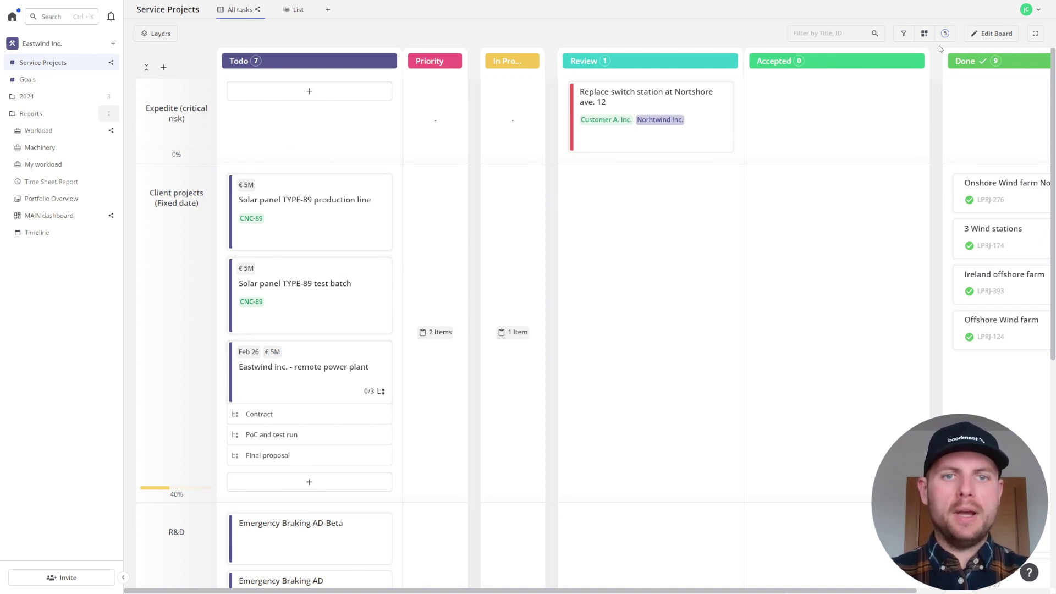
# - Group the board's swimlanes by Tags and look over the tag lanes
pyautogui.click(924, 35)
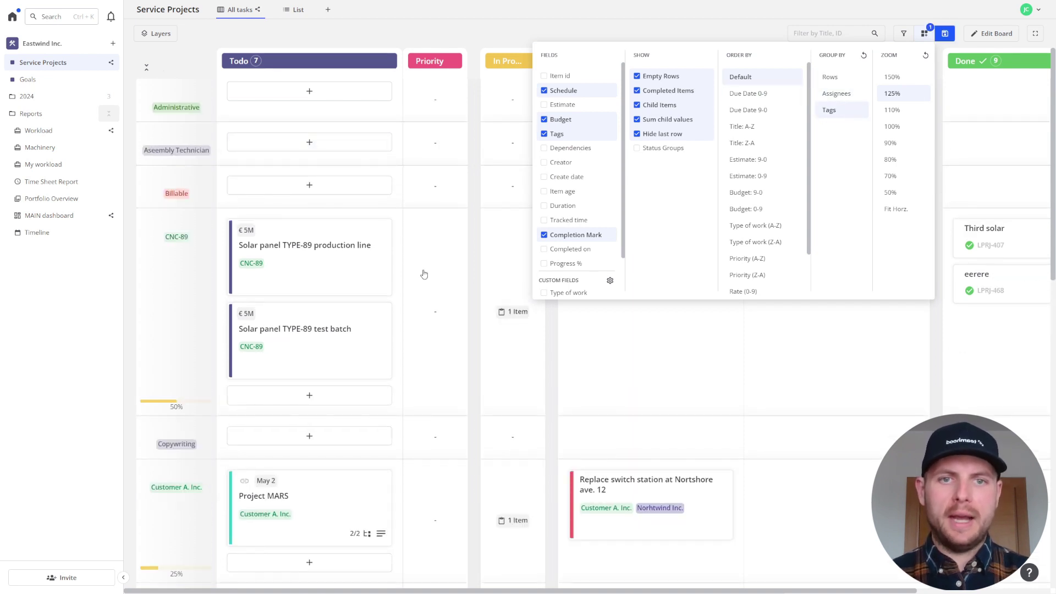
pyautogui.scroll(-2, 172, 435)
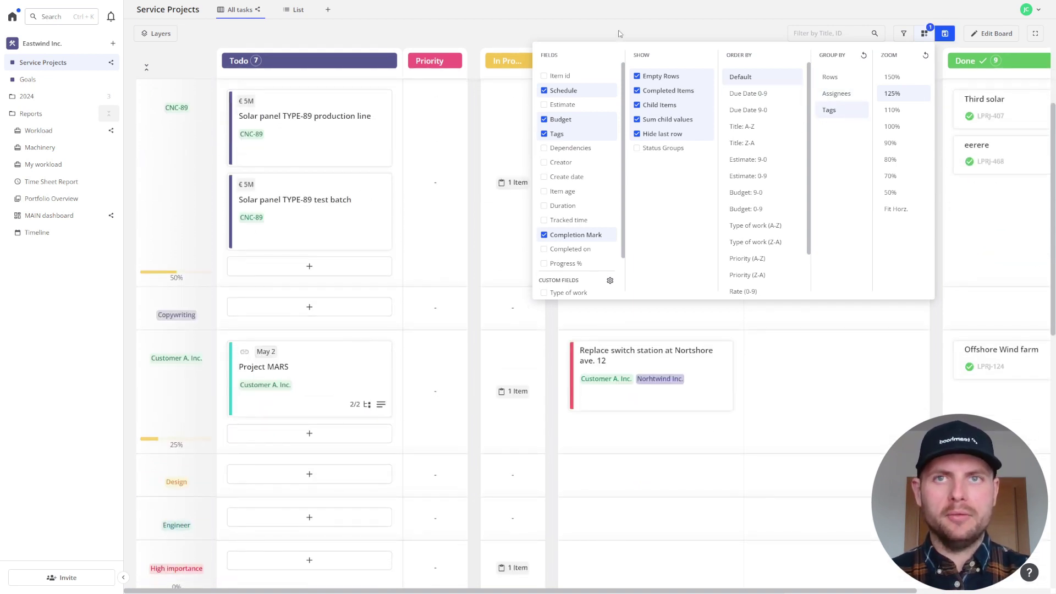
pyautogui.click(162, 402)
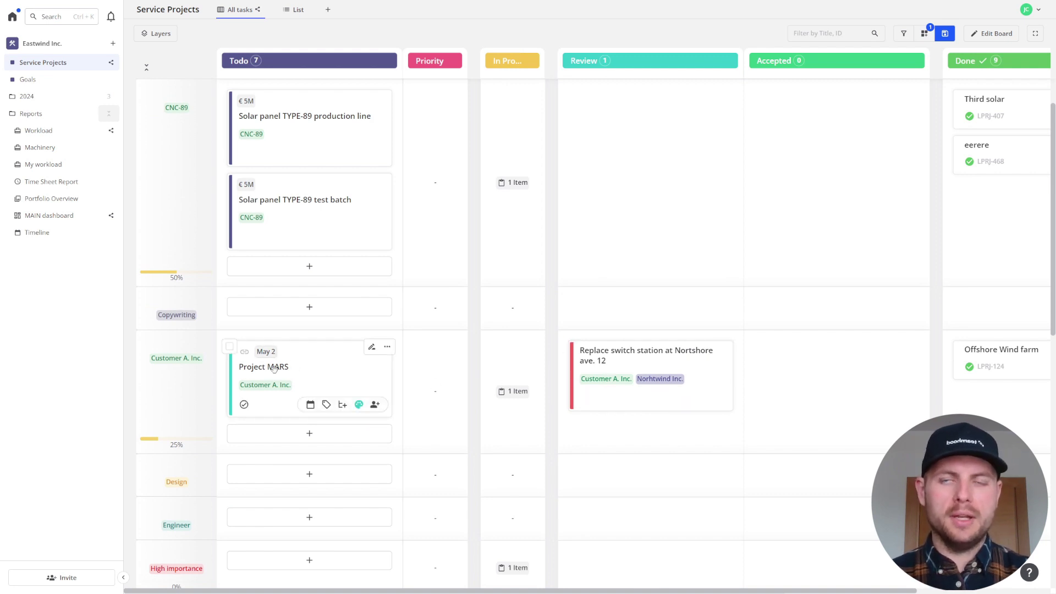
pyautogui.scroll(3, 274, 367)
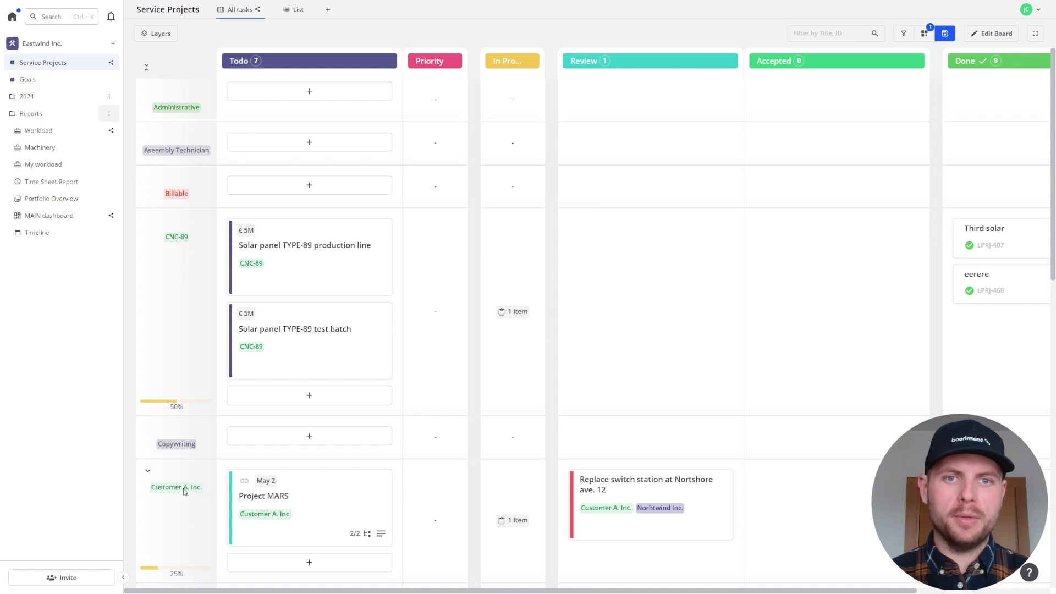
# - Regroup the swimlanes by Assignees, giving one lane per person plus Unassigned
pyautogui.click(924, 33)
pyautogui.click(836, 94)
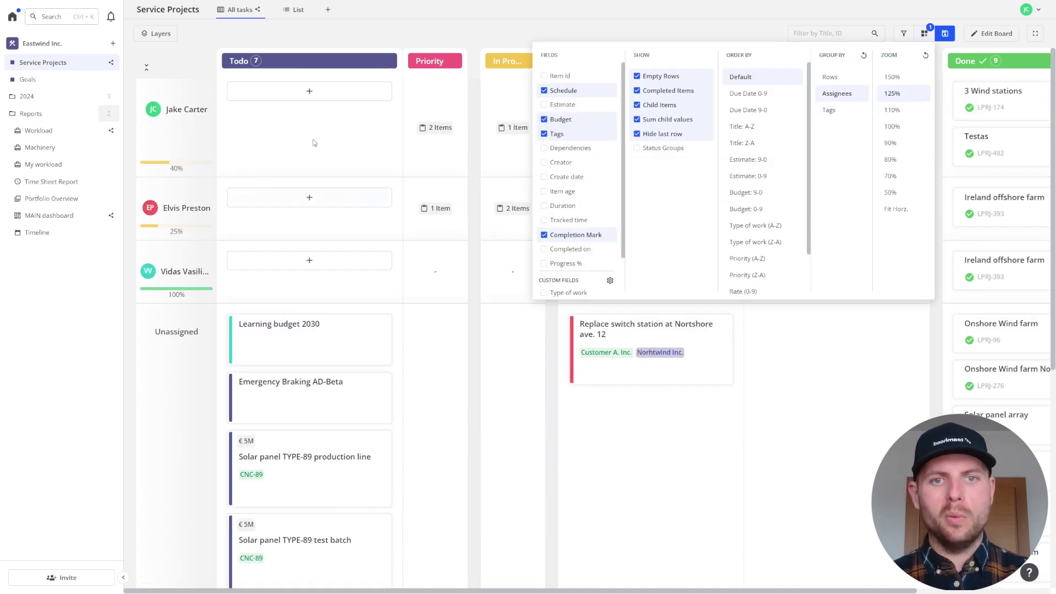
pyautogui.click(345, 42)
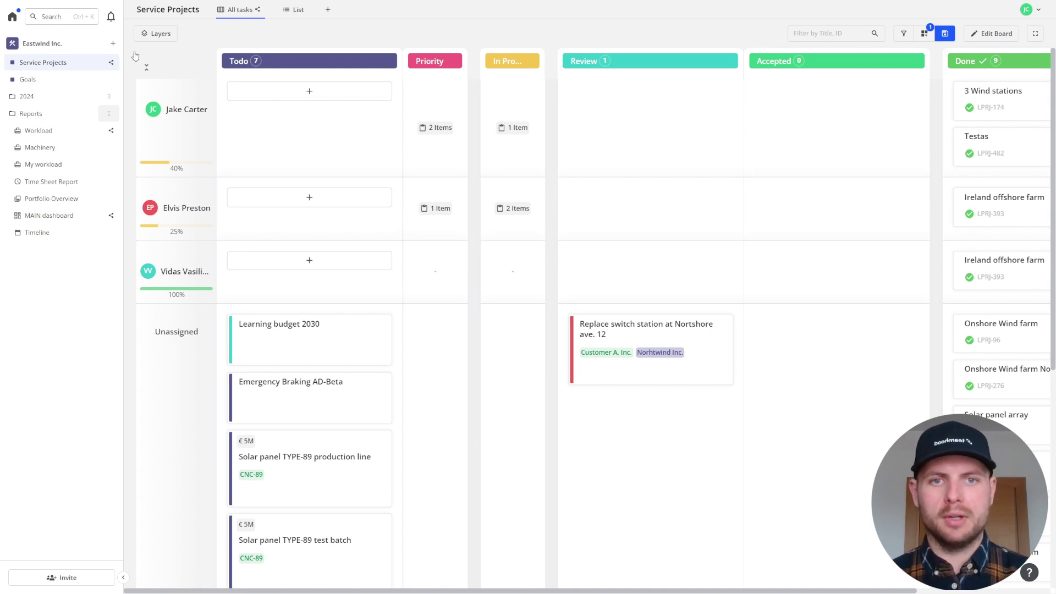
# - Set the board grouping back to its own rows
pyautogui.click(924, 34)
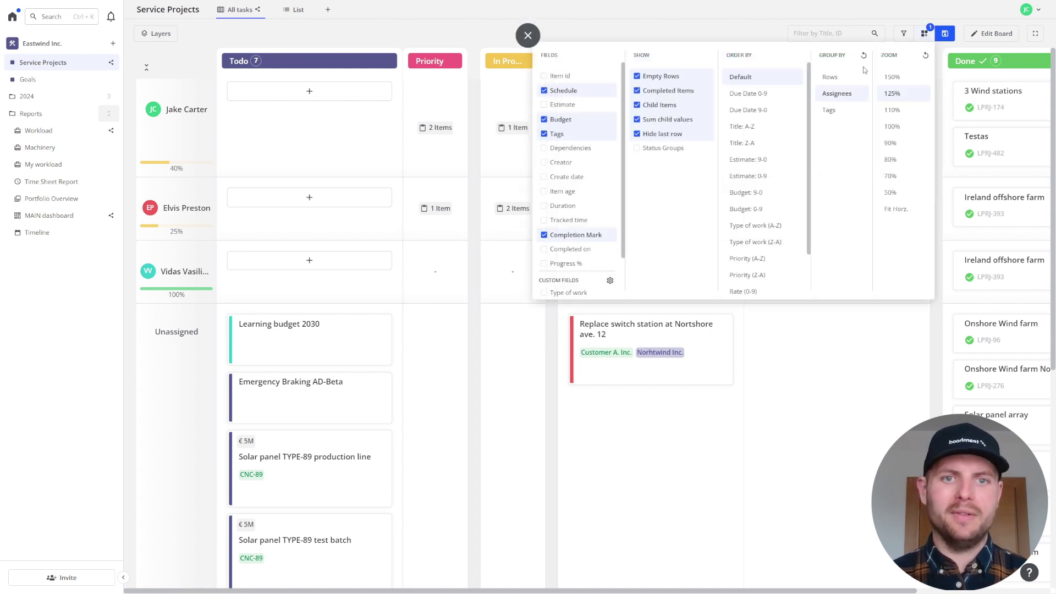
pyautogui.click(830, 77)
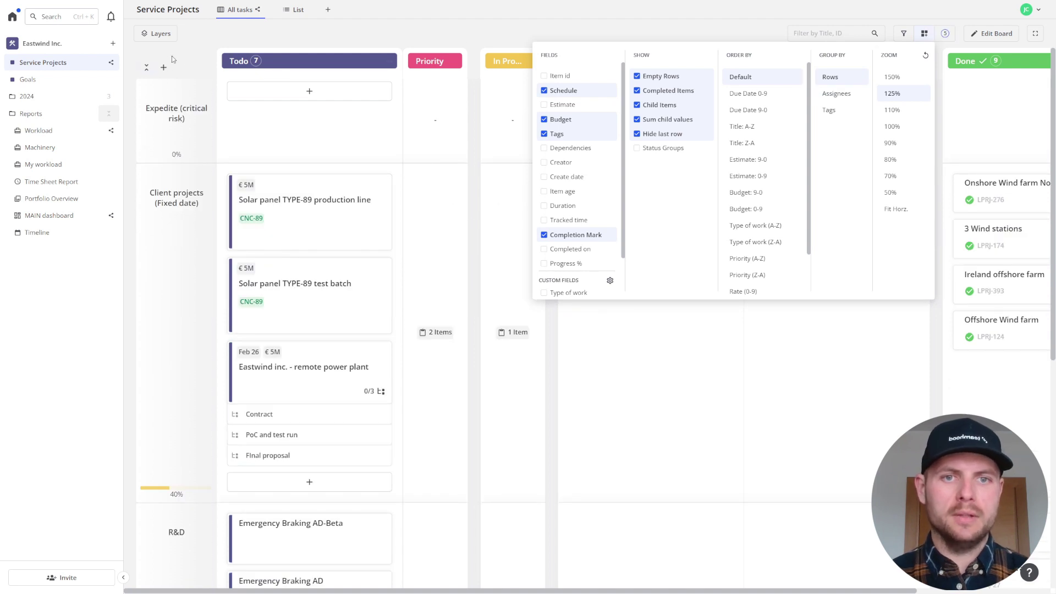
pyautogui.click(163, 67)
# - Add a swimlane row named 'Sprint 1 - UX improve' and check its actions menu
pyautogui.click(163, 67)
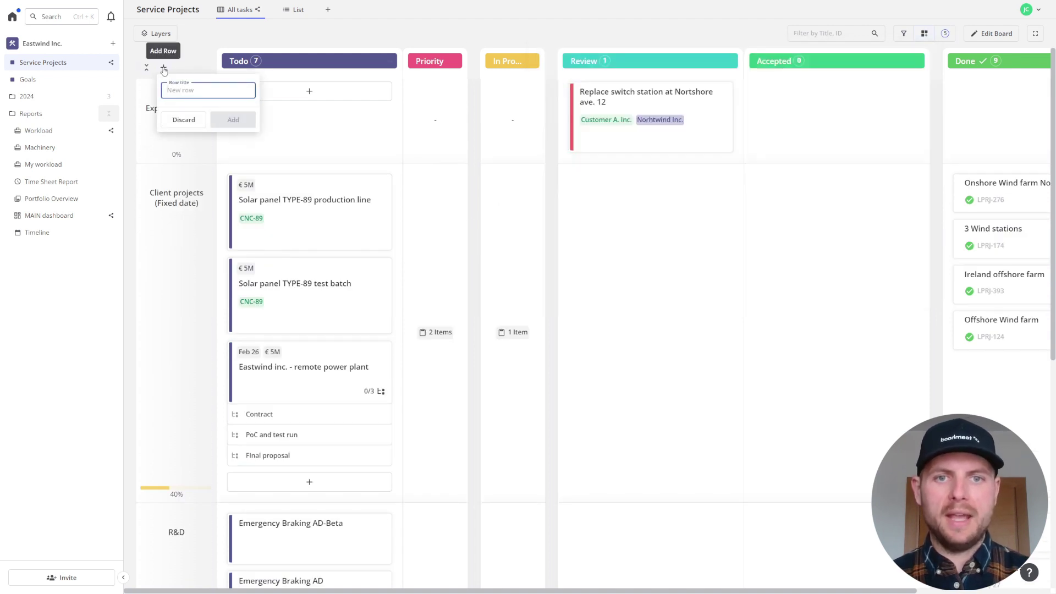
pyautogui.write('Sprint 1 - U')
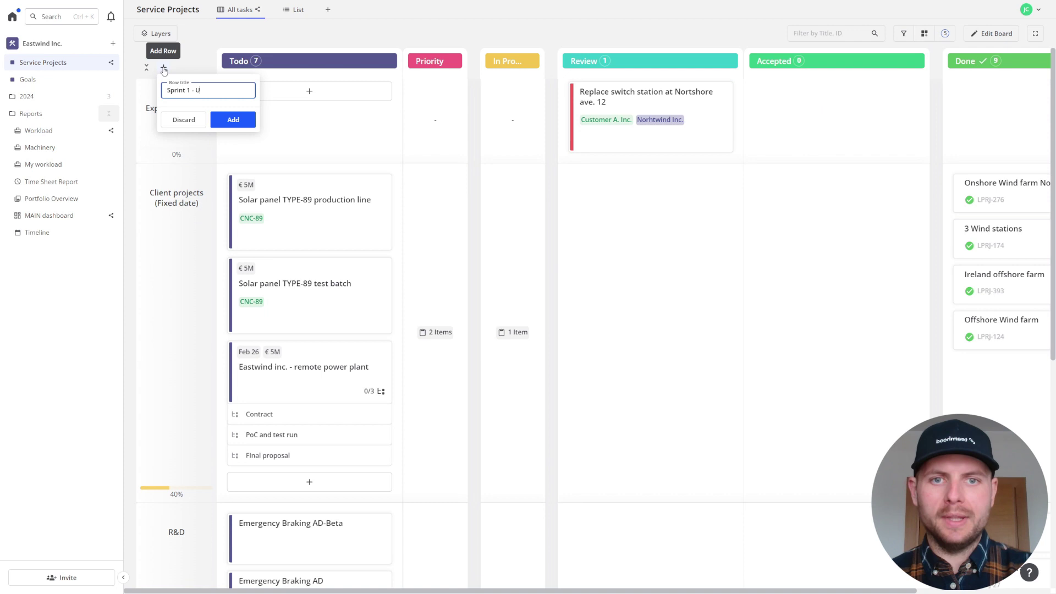
pyautogui.write('X improv')
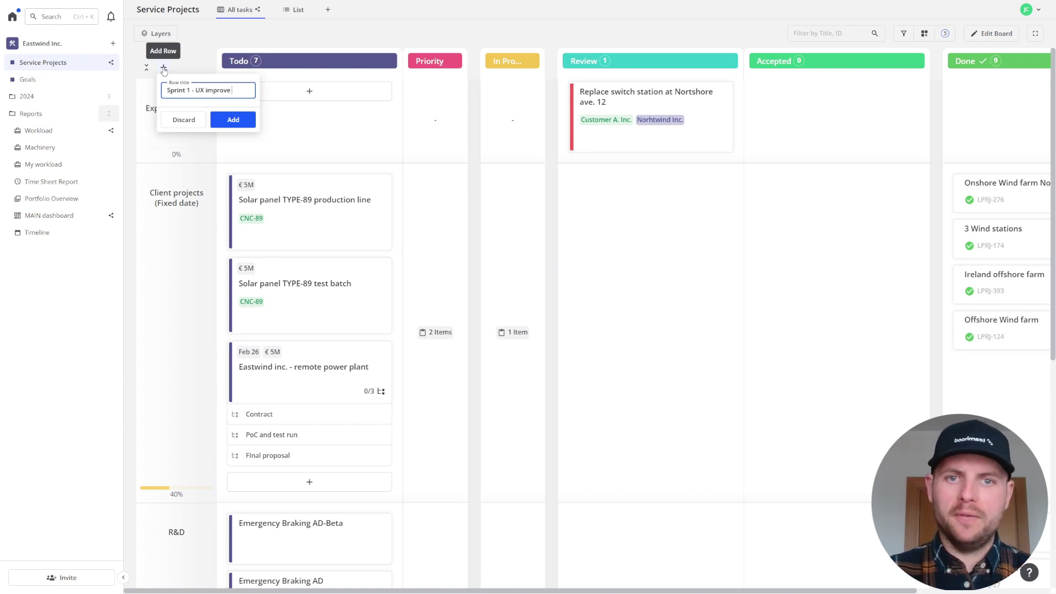
pyautogui.write('e')
pyautogui.press('Return')
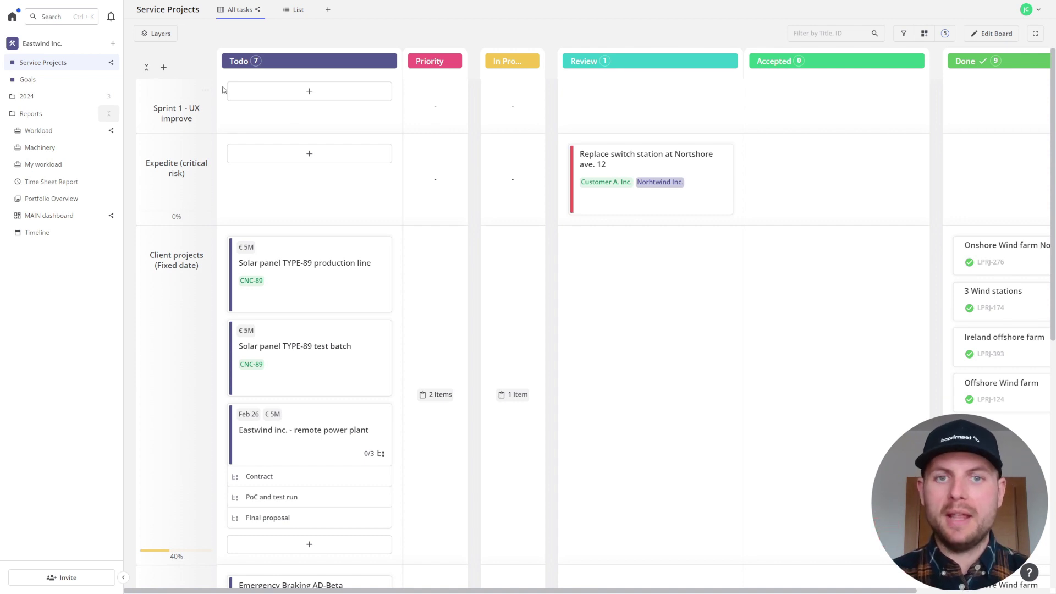
pyautogui.click(206, 91)
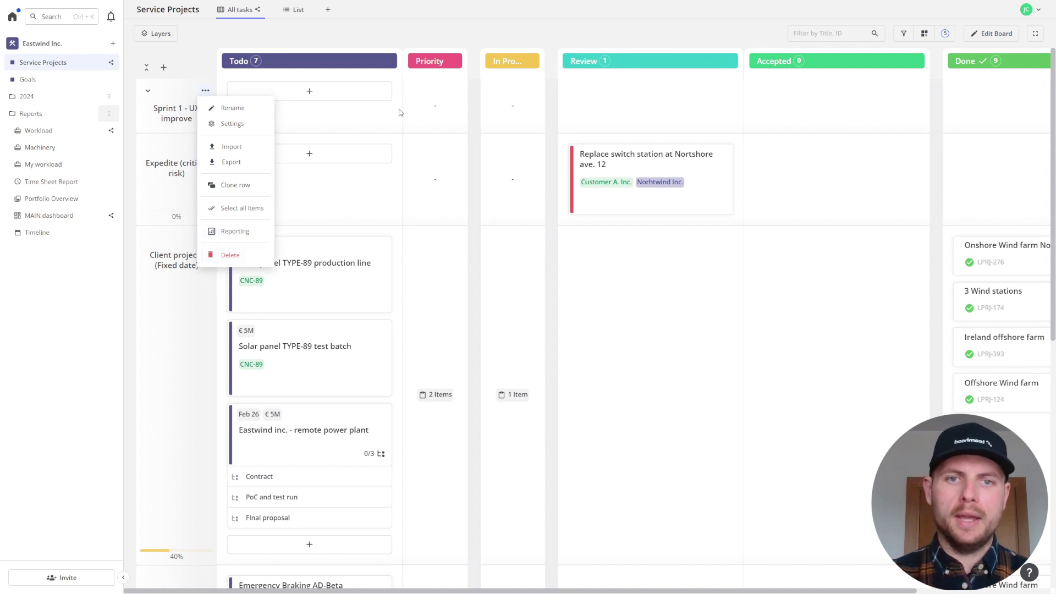
pyautogui.click(193, 97)
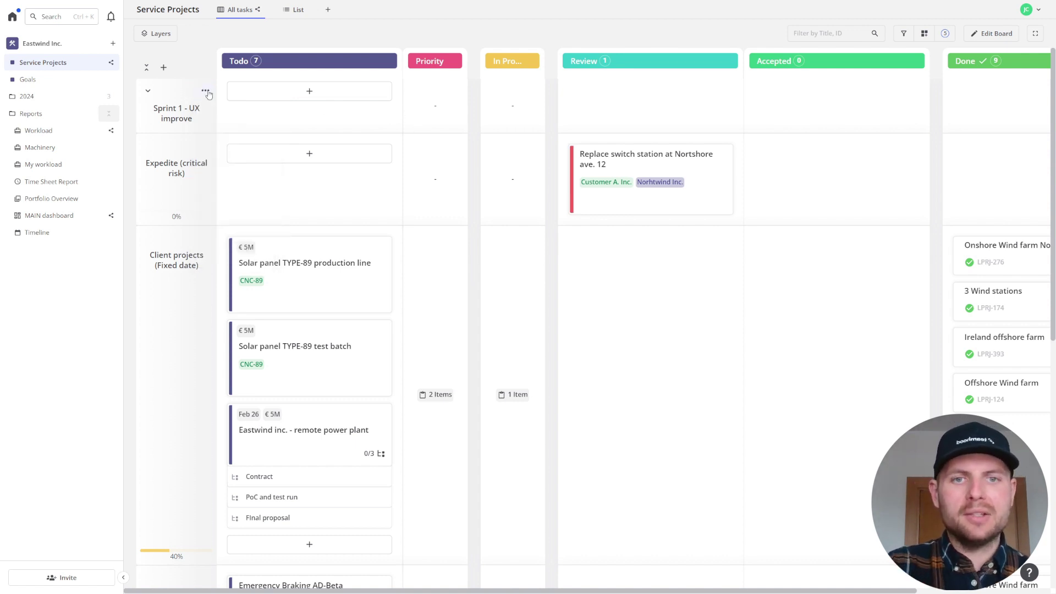
# - On the Timeline, collapse the Sprint 1 - UX improve row, then go to the Goals board
pyautogui.click(39, 232)
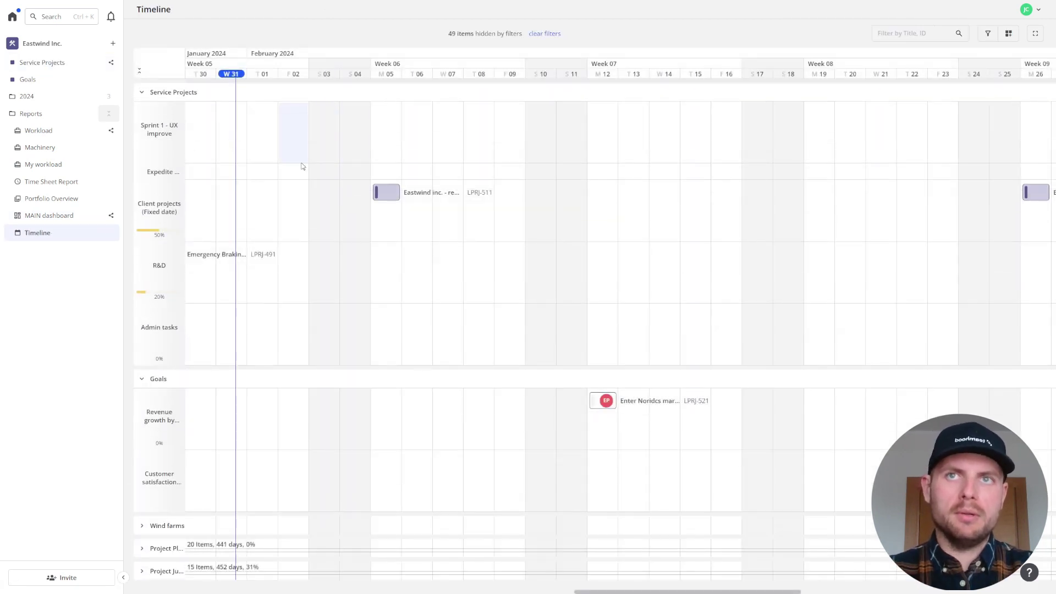
pyautogui.moveTo(323, 212); pyautogui.dragTo(440, 227)
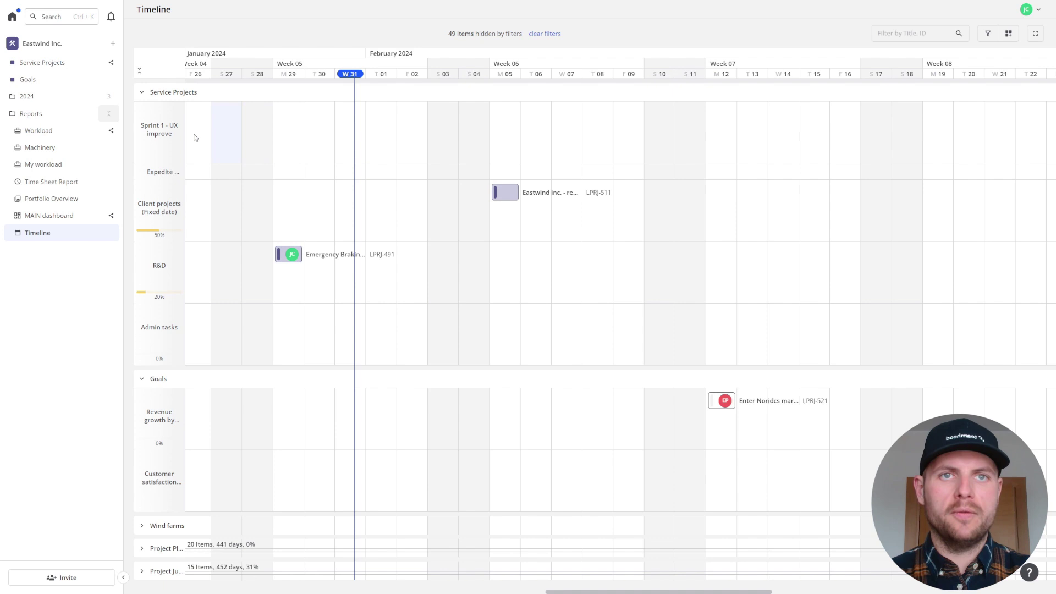
pyautogui.click(139, 112)
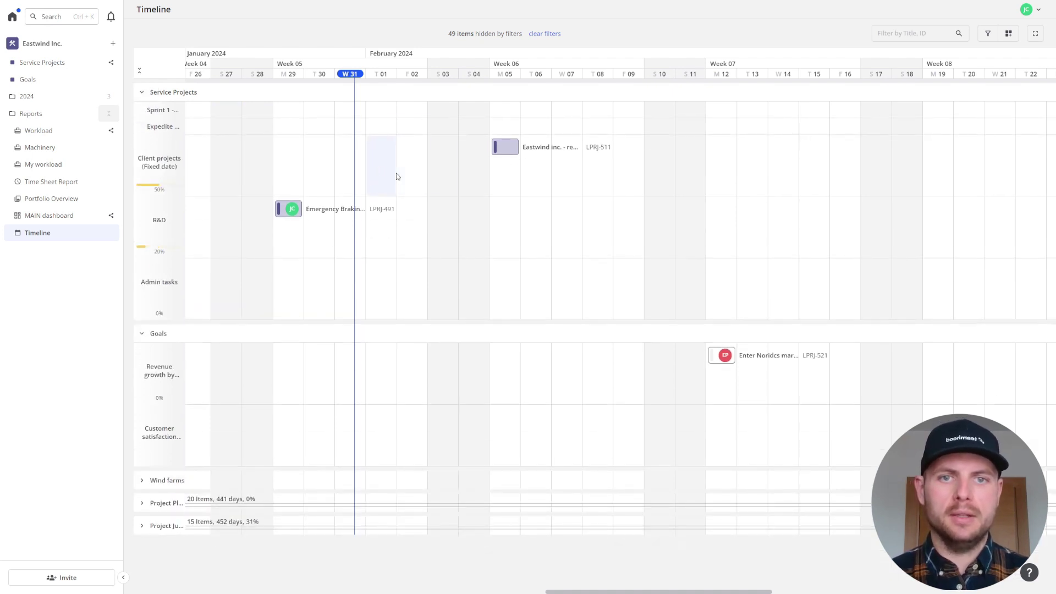
pyautogui.click(50, 88)
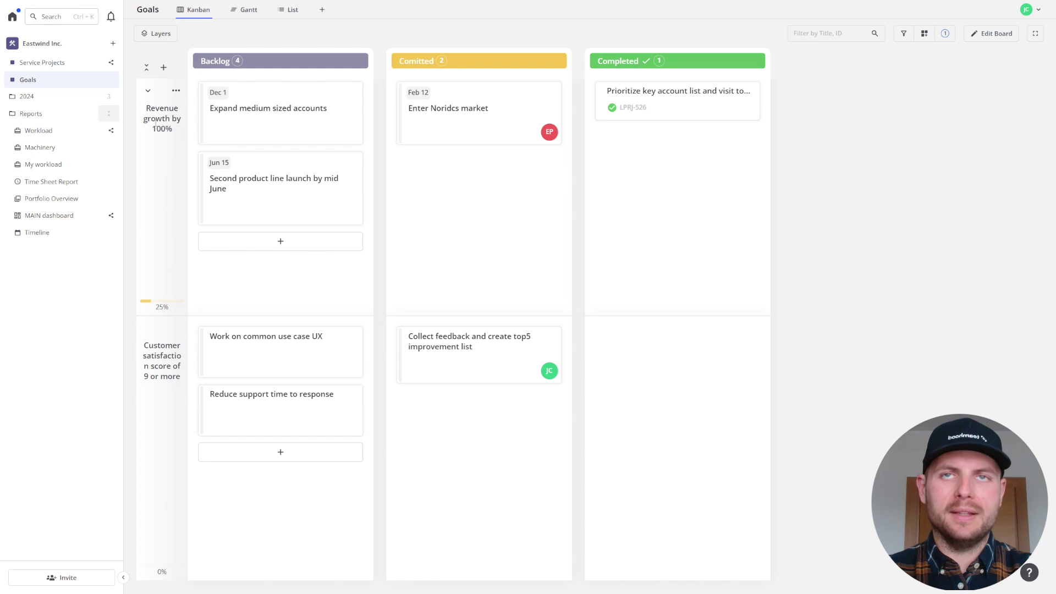
# - Widen the Goals lane titles and move 'Collect feedback and create top5 improvement list' to Completed
pyautogui.moveTo(187, 181); pyautogui.dragTo(250, 189)
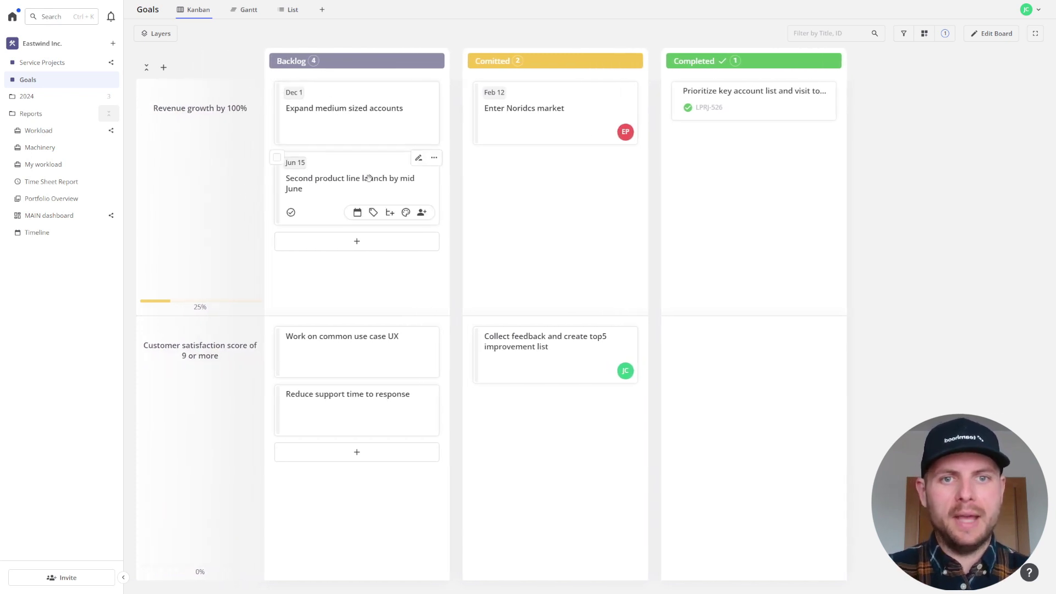
pyautogui.moveTo(557, 343); pyautogui.dragTo(715, 344)
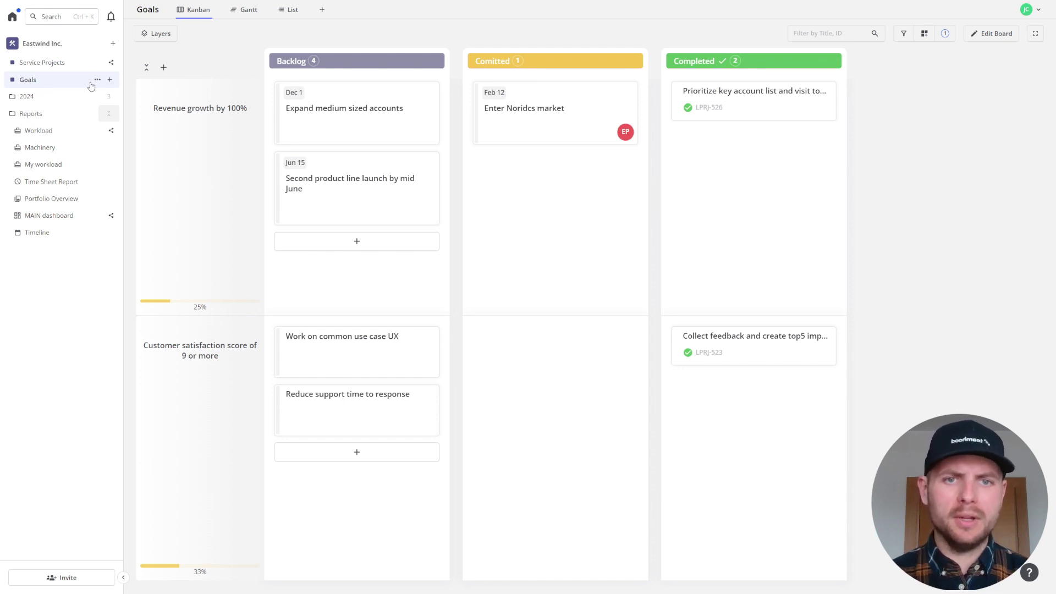
pyautogui.click(52, 64)
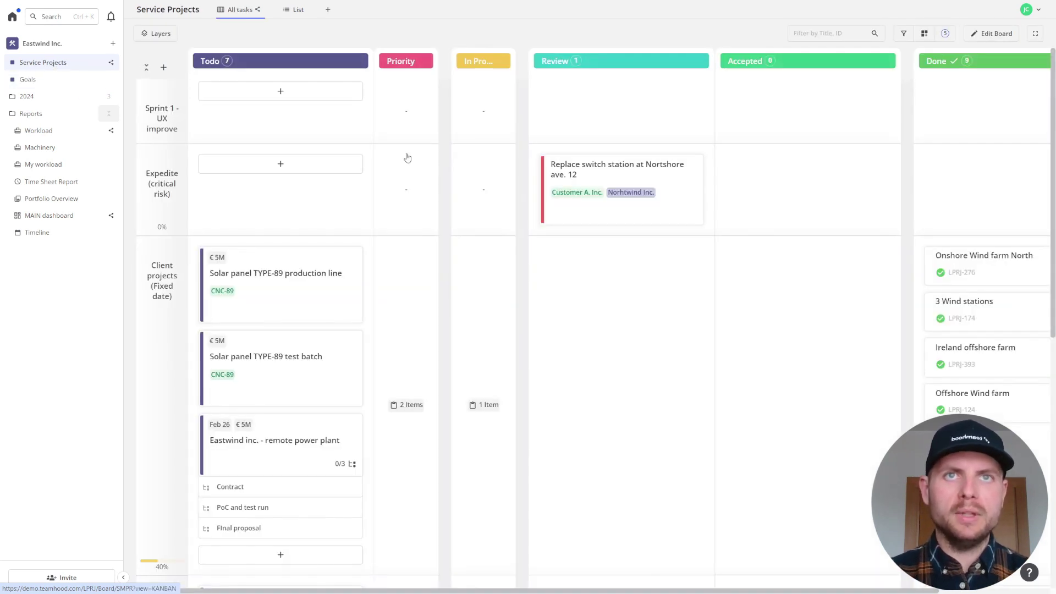
# - Expand the In Progress column and show its sub-status columns, including Review
pyautogui.click(504, 62)
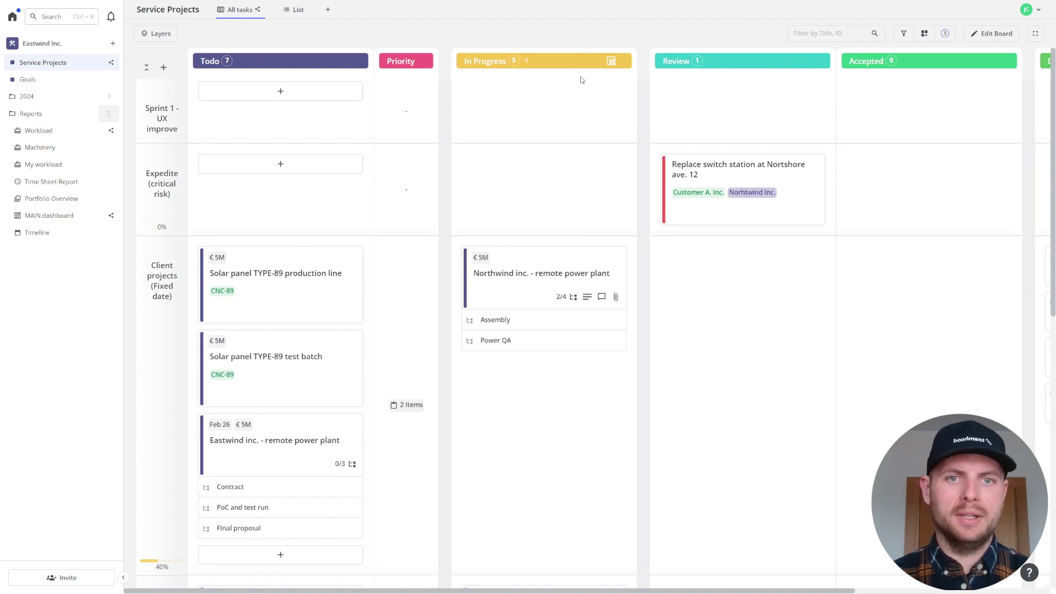
pyautogui.click(610, 62)
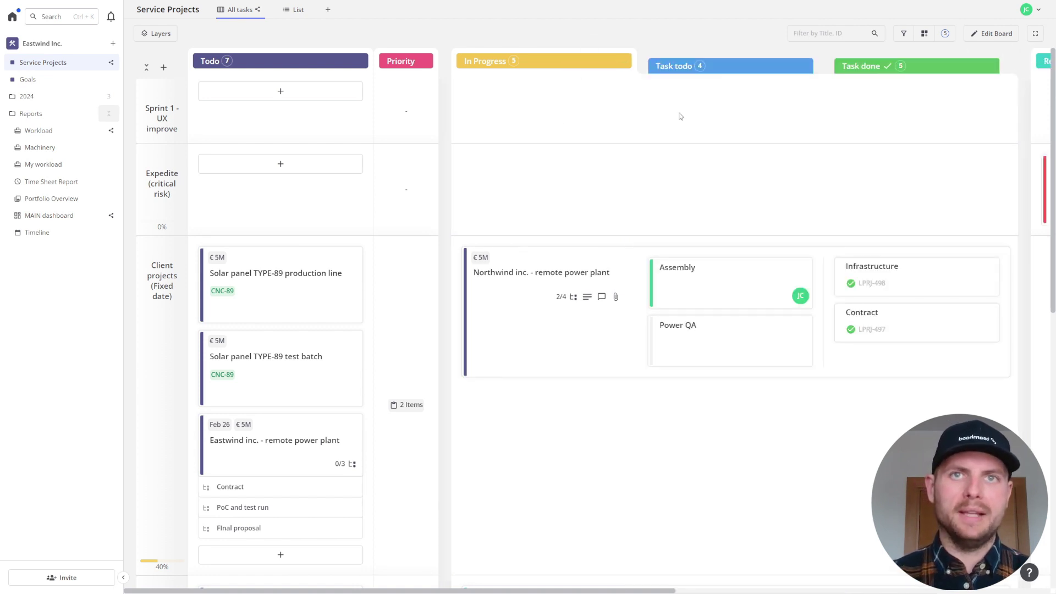
pyautogui.moveTo(680, 113); pyautogui.dragTo(551, 132)
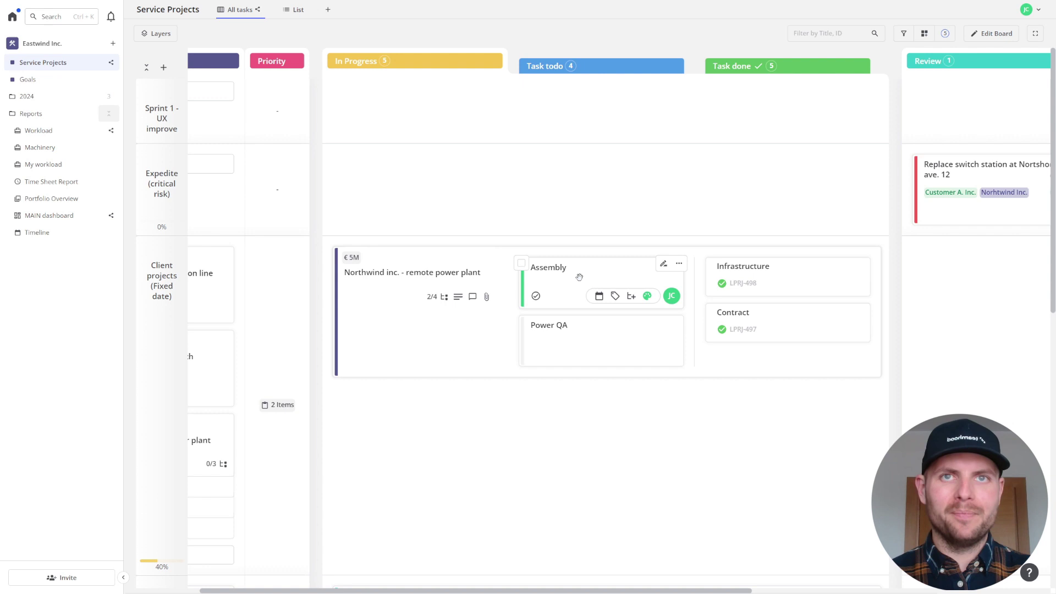
# - Move Assembly and Power QA to Task done, mark Northwind inc. - remote power plant completed
pyautogui.moveTo(580, 276); pyautogui.dragTo(770, 307)
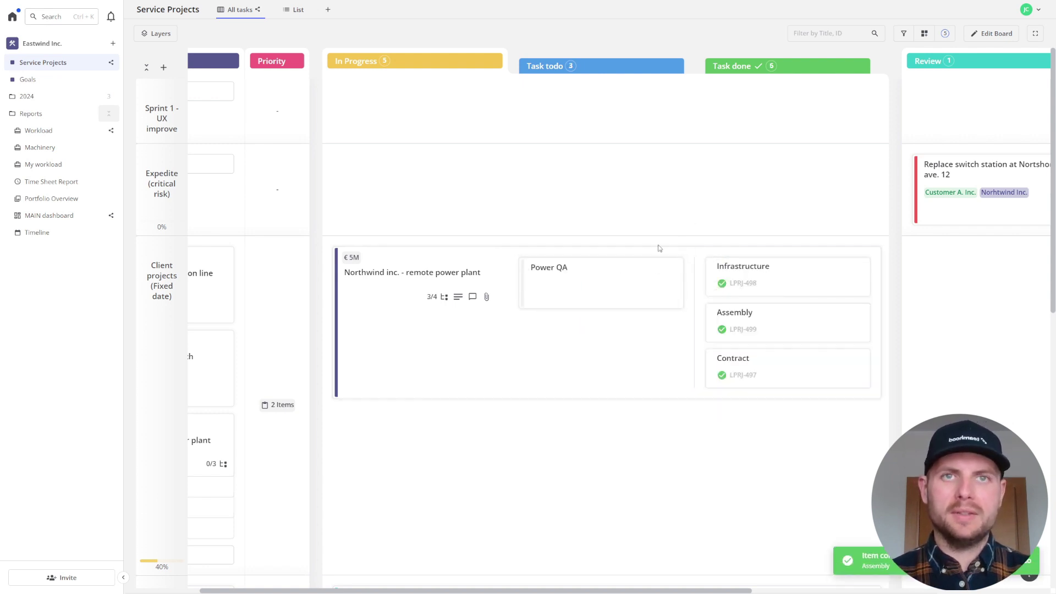
pyautogui.moveTo(611, 278); pyautogui.dragTo(770, 314)
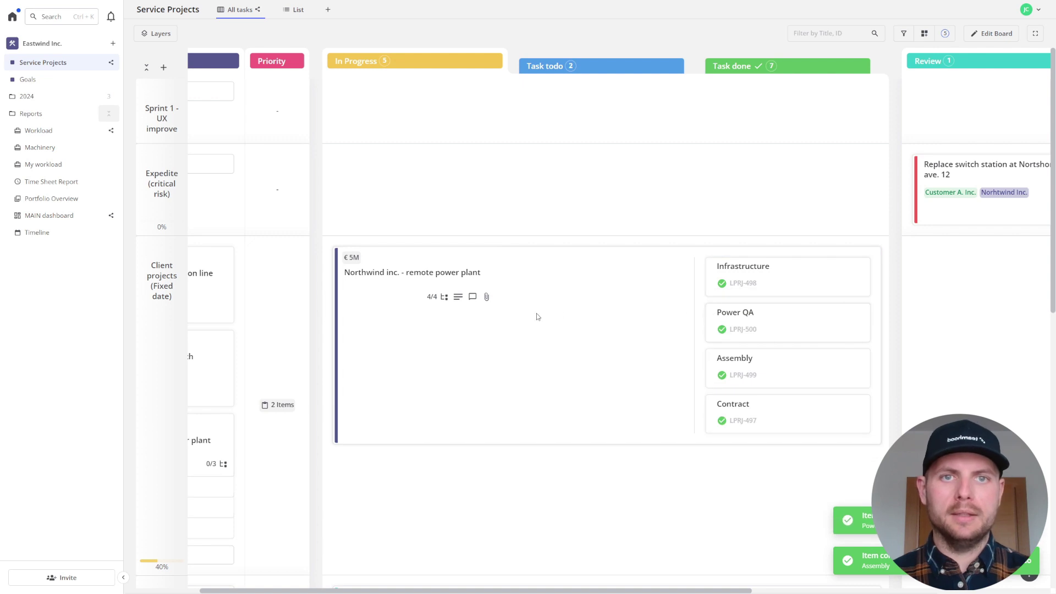
pyautogui.click(354, 297)
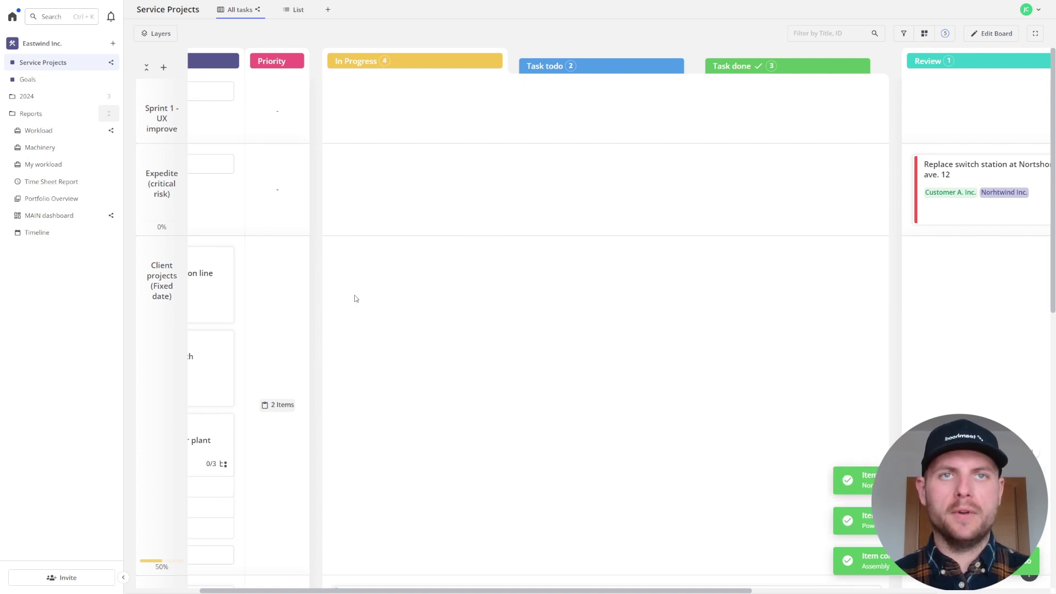
pyautogui.moveTo(691, 250); pyautogui.dragTo(754, 285)
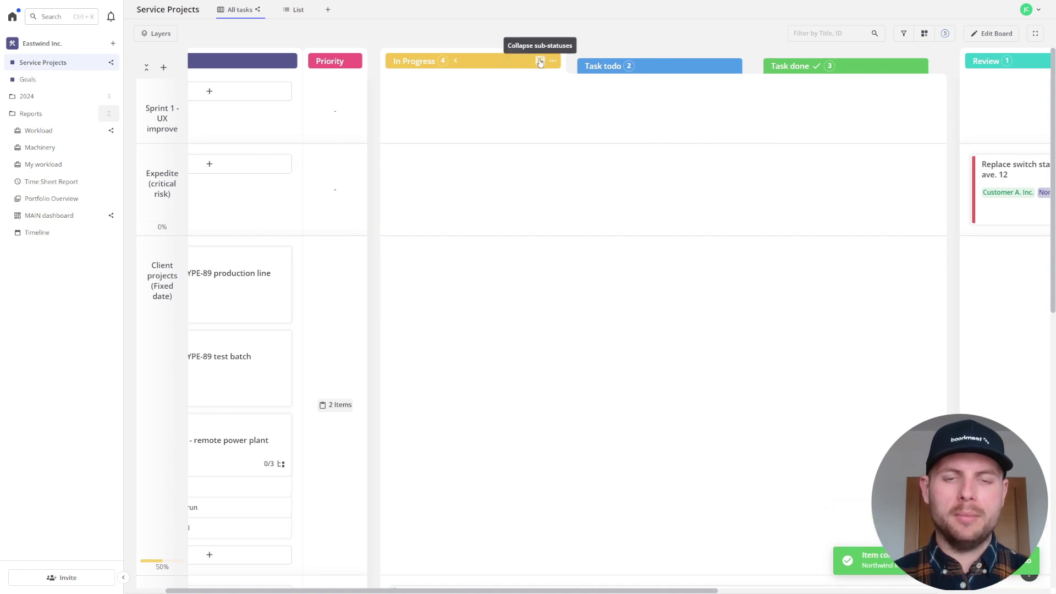
pyautogui.click(540, 63)
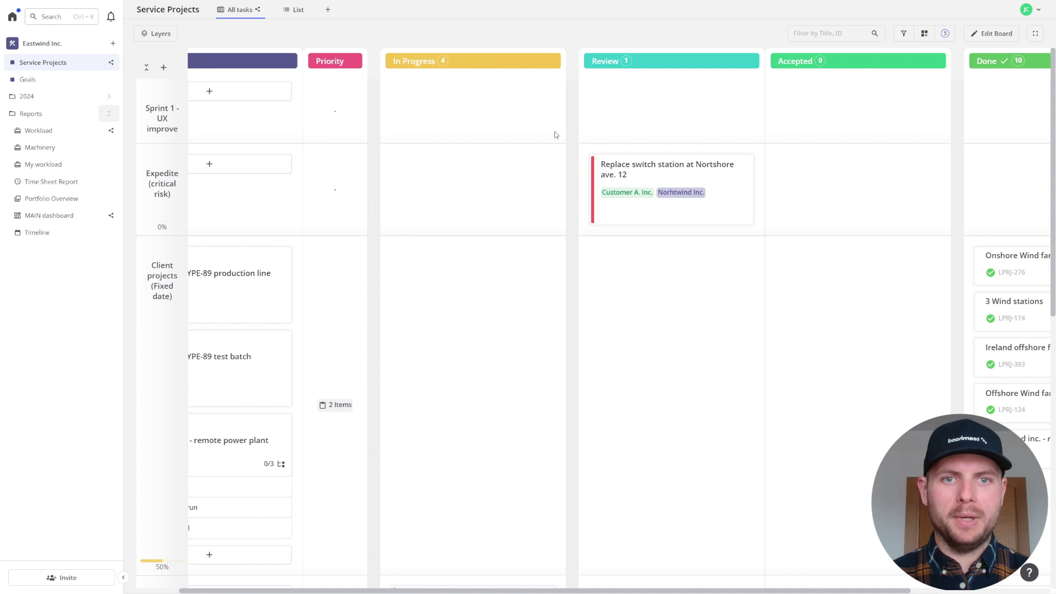
# - Move Eastwind inc. - remote power plant from Todo to In Progress, showing its three sub-tasks under Task todo
pyautogui.hscroll(-3, 434, 321)
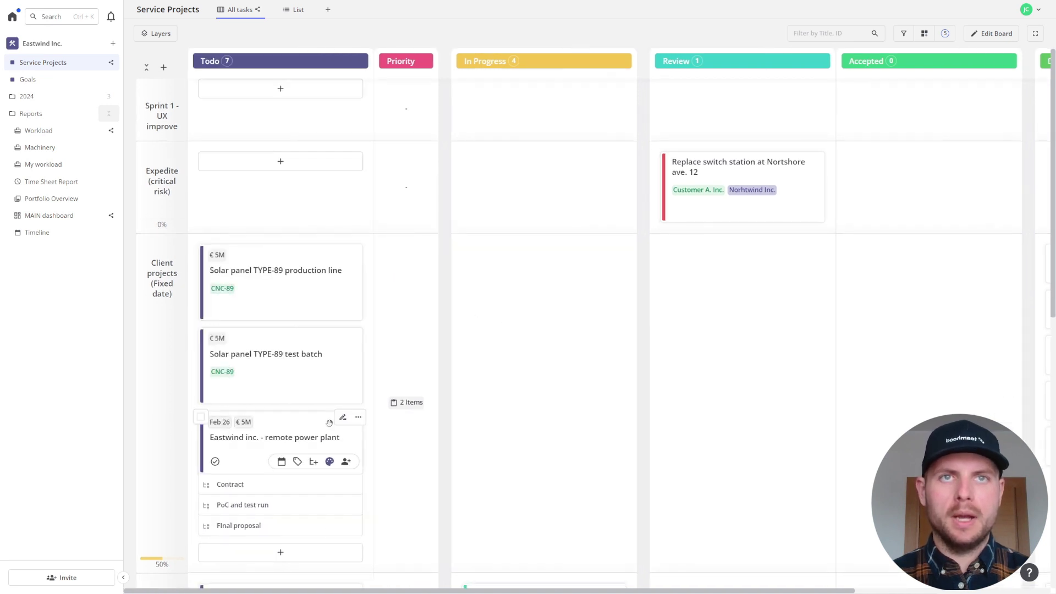
pyautogui.moveTo(275, 435); pyautogui.dragTo(536, 300)
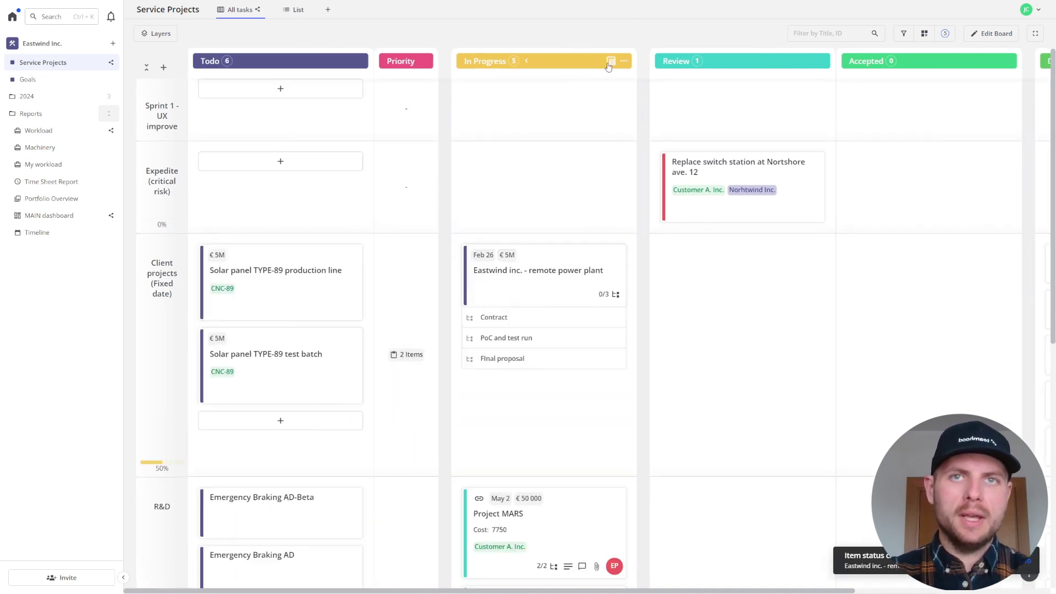
pyautogui.click(608, 64)
pyautogui.hscroll(3, 709, 174)
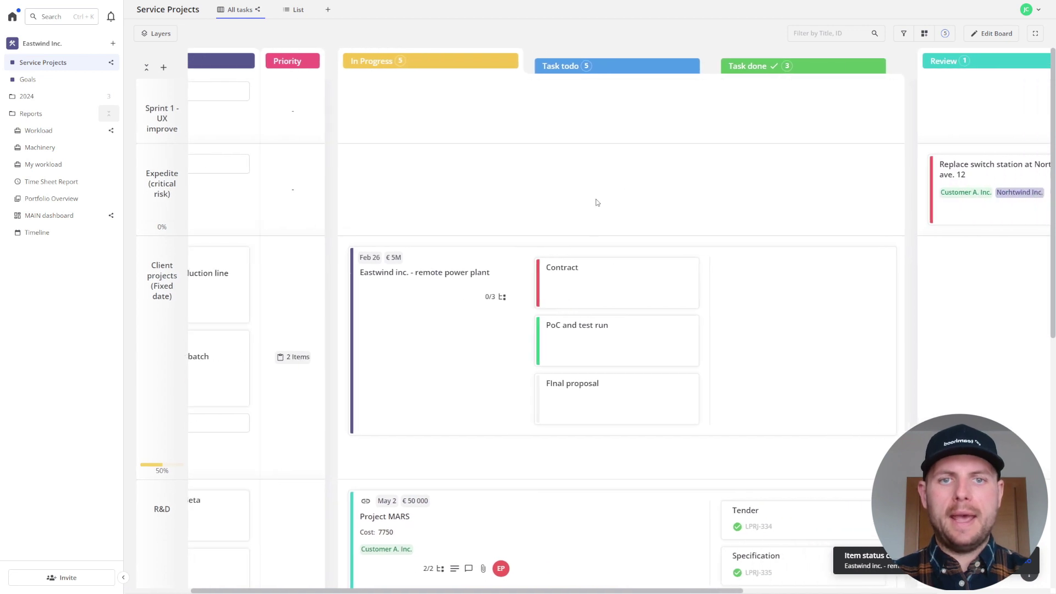